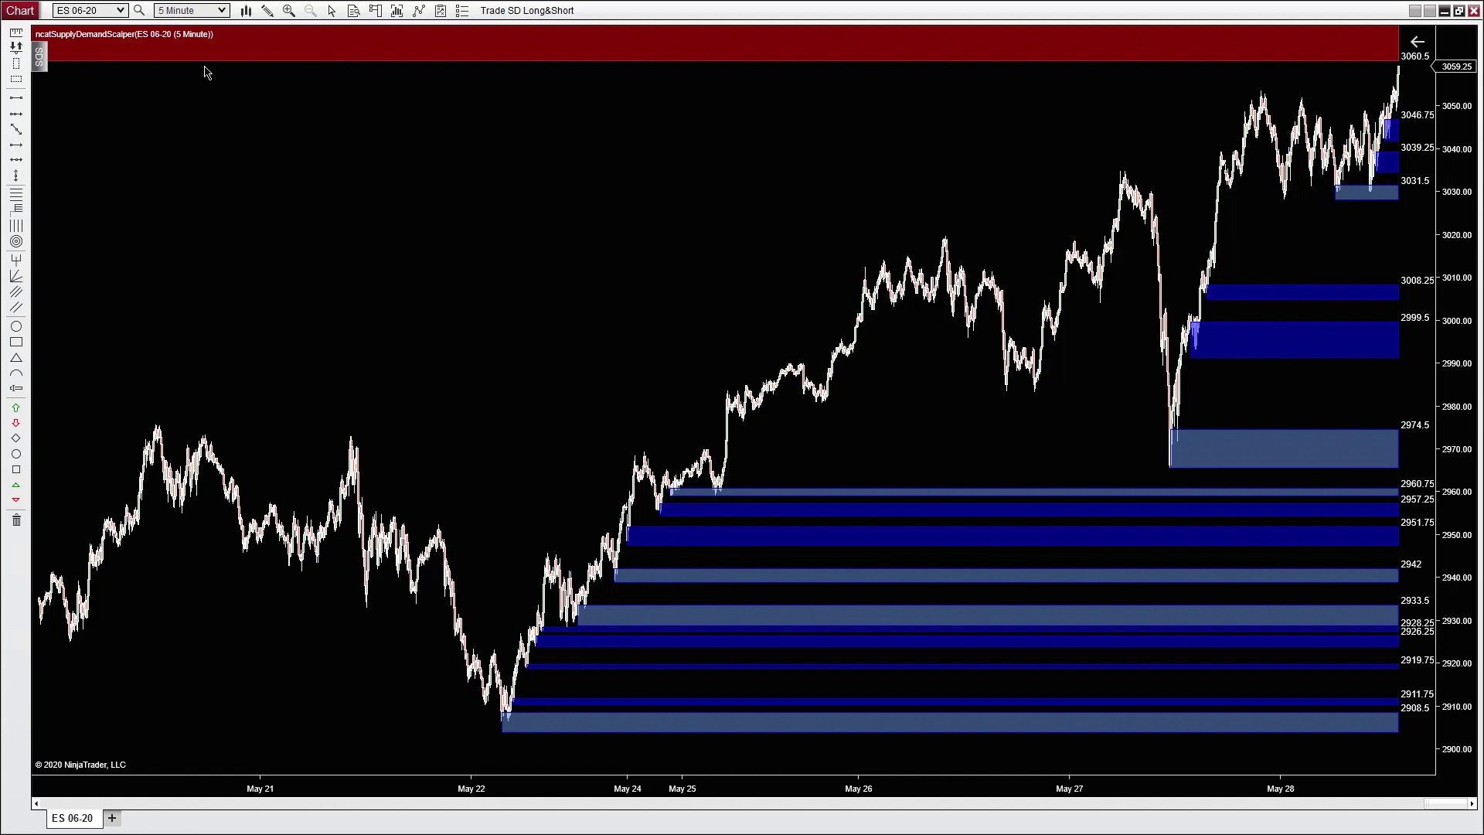
- Change the ES 06-20 chart interval to Day 1 so it shows daily bars
left_click(212, 16)
left_click(235, 117)
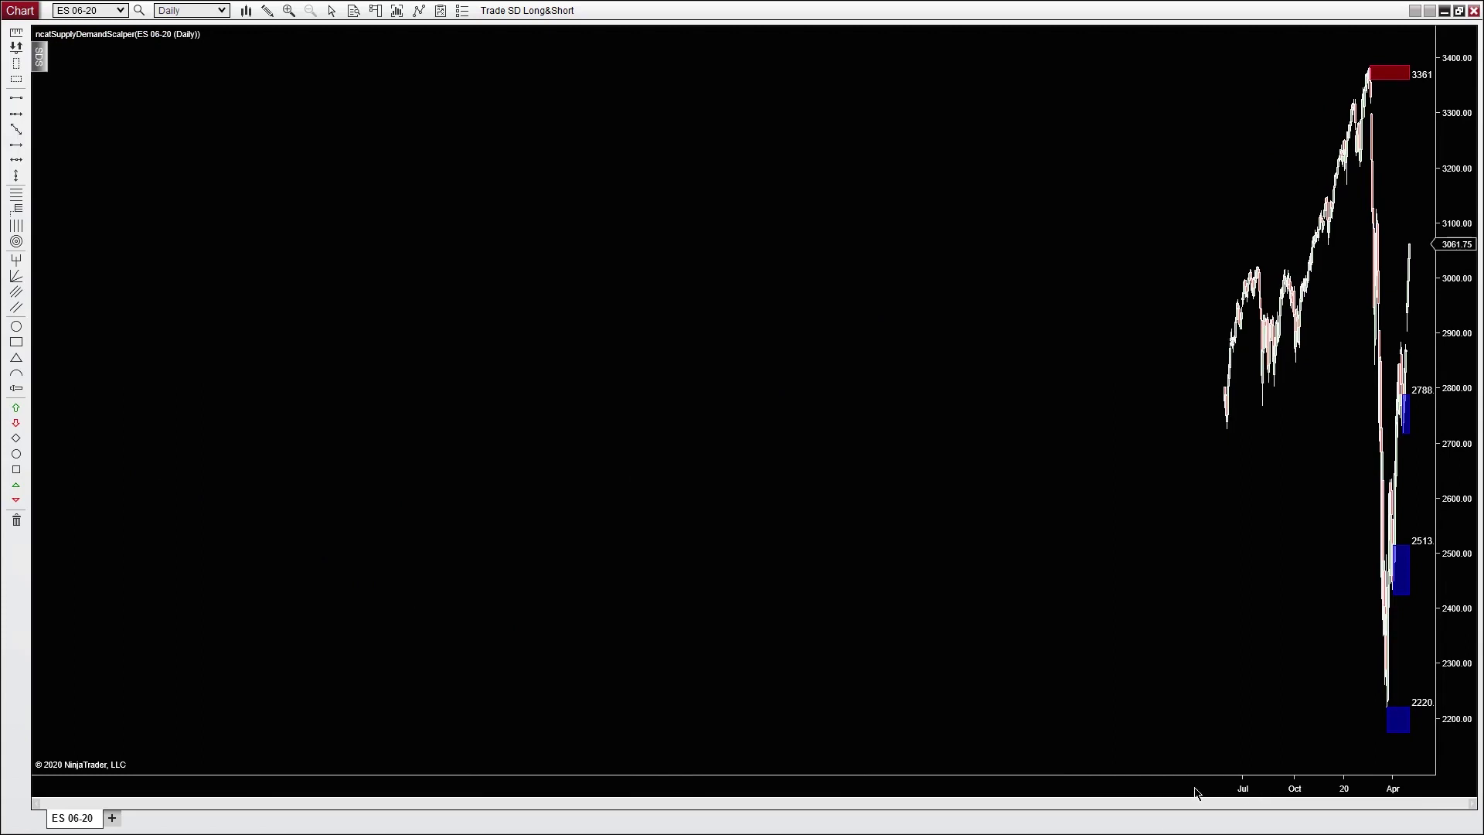
- Zoom in on the daily bars until roughly August through May fills the chart
scroll(1198, 792, "up", 3)
scroll(1205, 788, "up", 3)
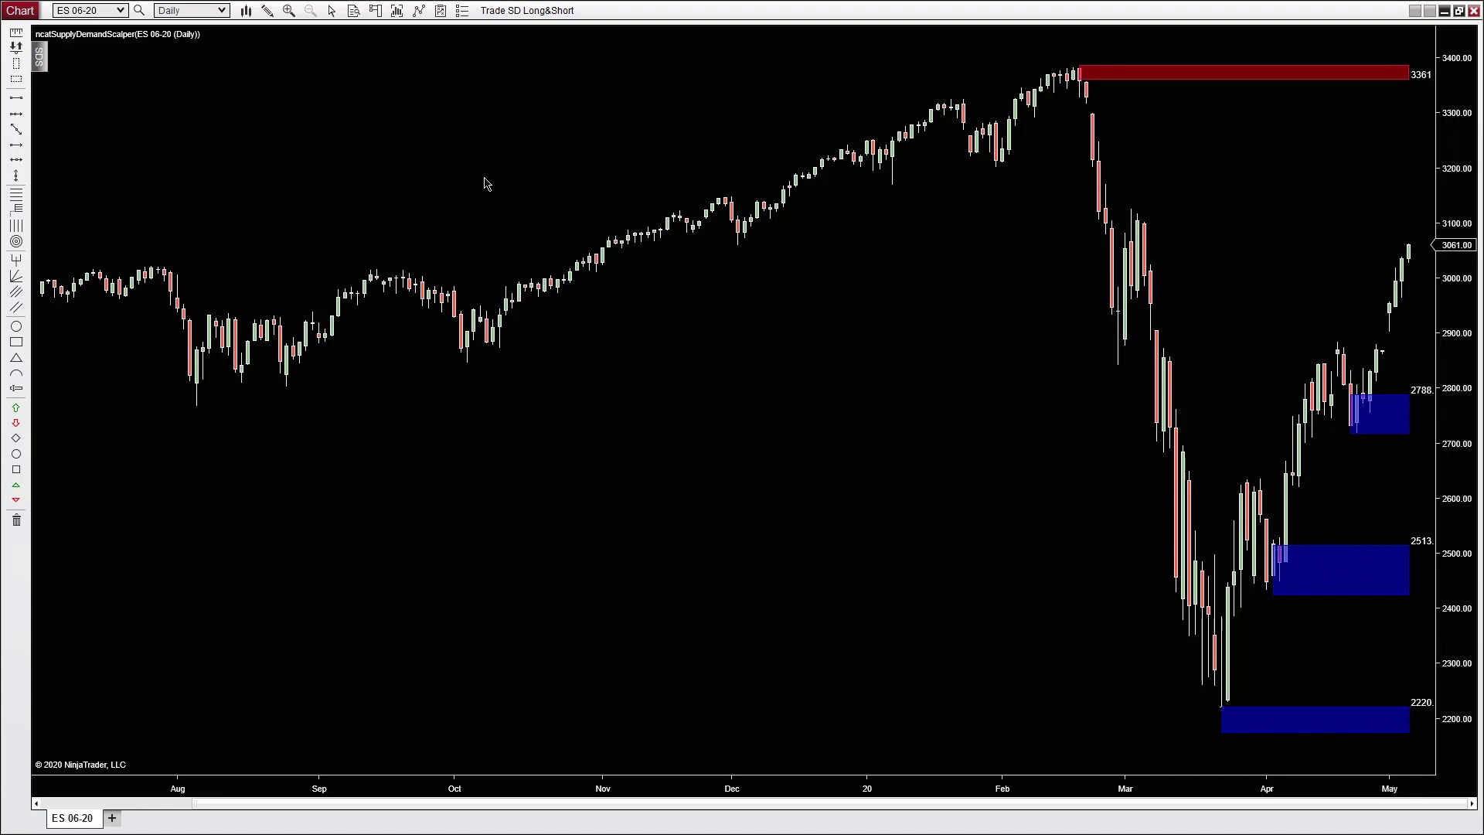
- Switch to 60-minute bars with 60m and place a horizontal line near 2970
type("60m")
key("Return")
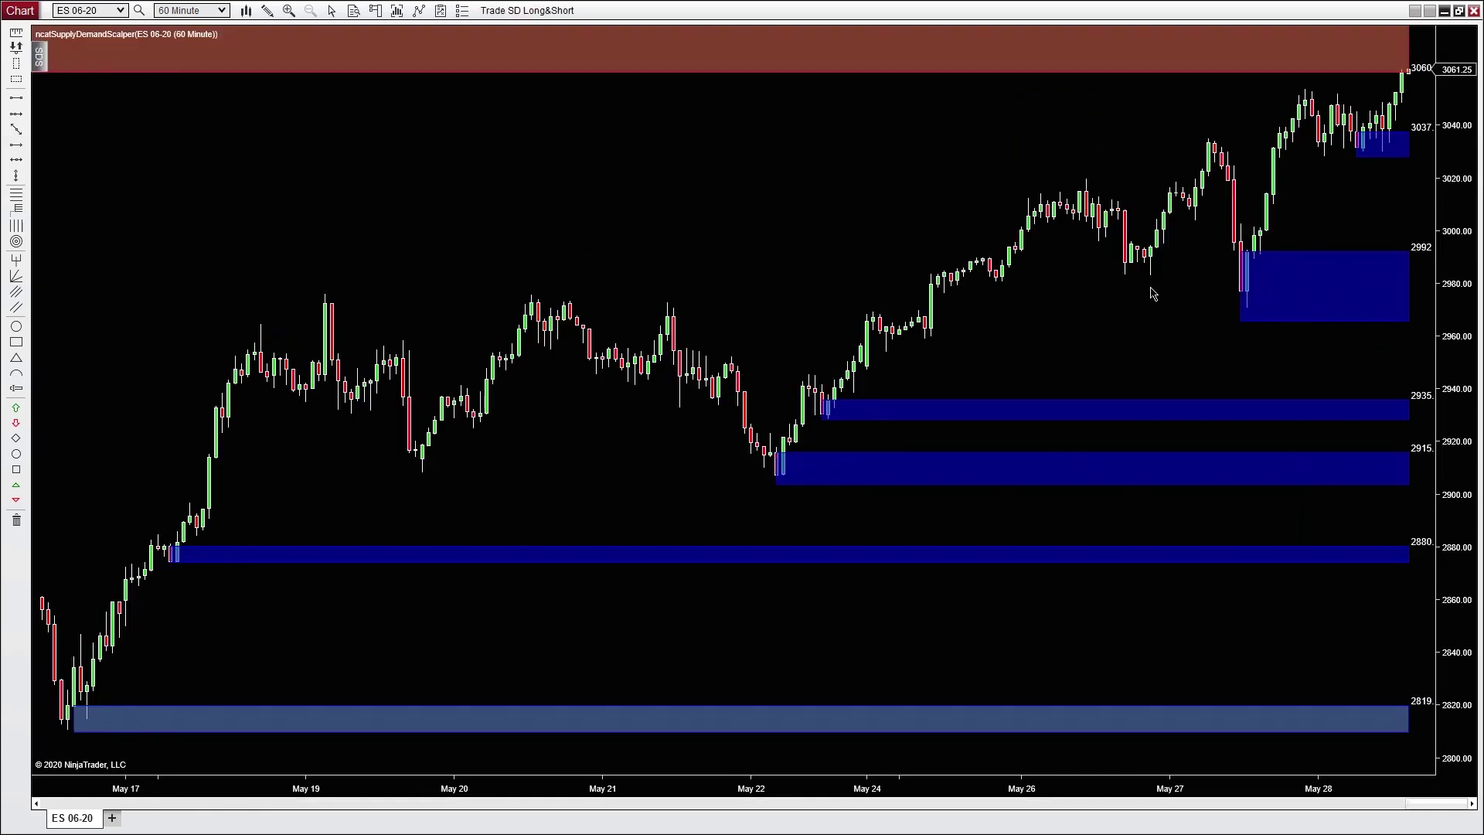
left_click(870, 309)
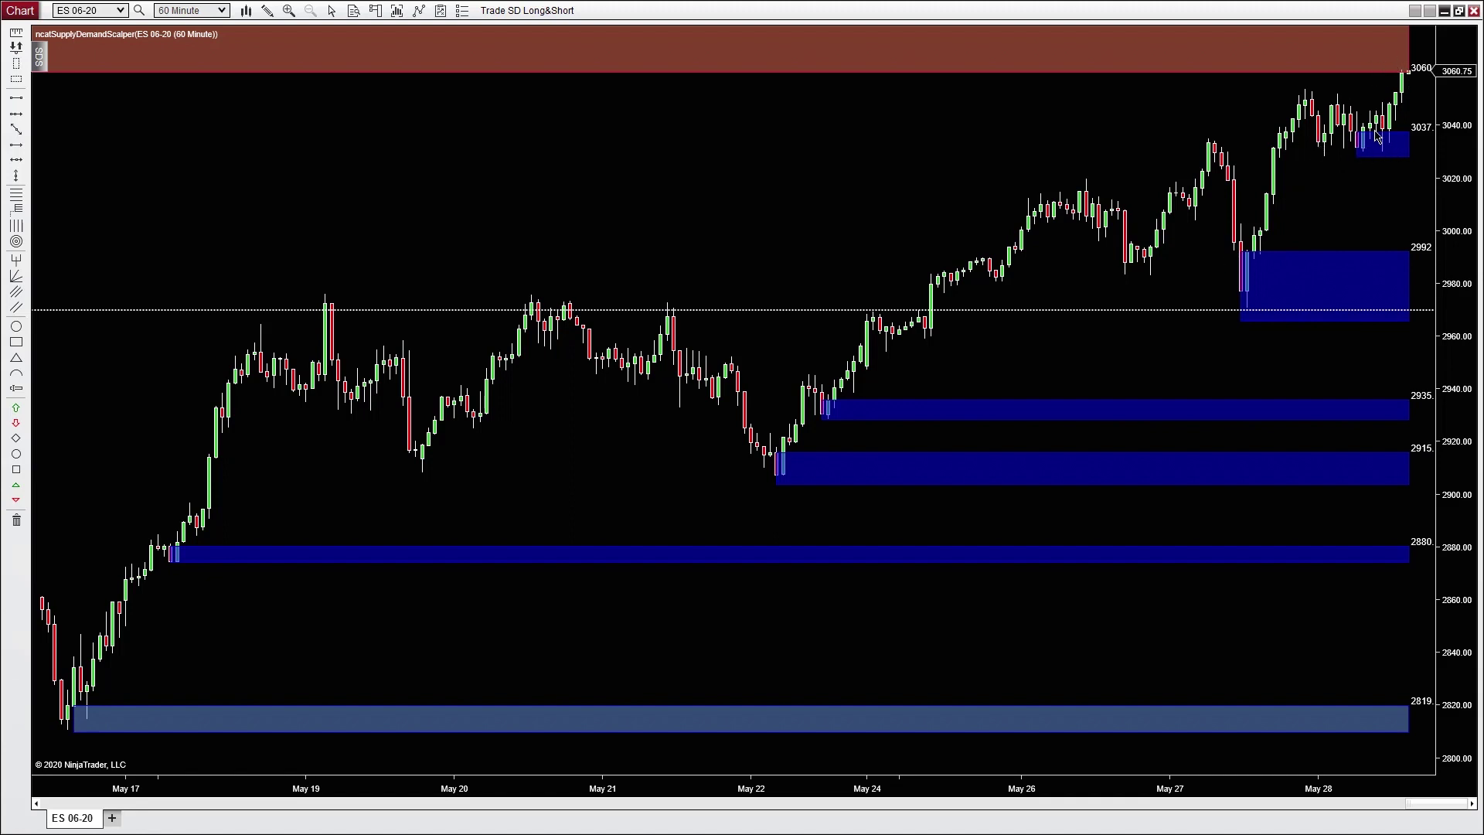
- Compress the price scale to reveal more zones, then restore automatic scaling
left_click_drag(1444, 71, 1450, 244)
left_click_drag(1446, 81, 1403, 101)
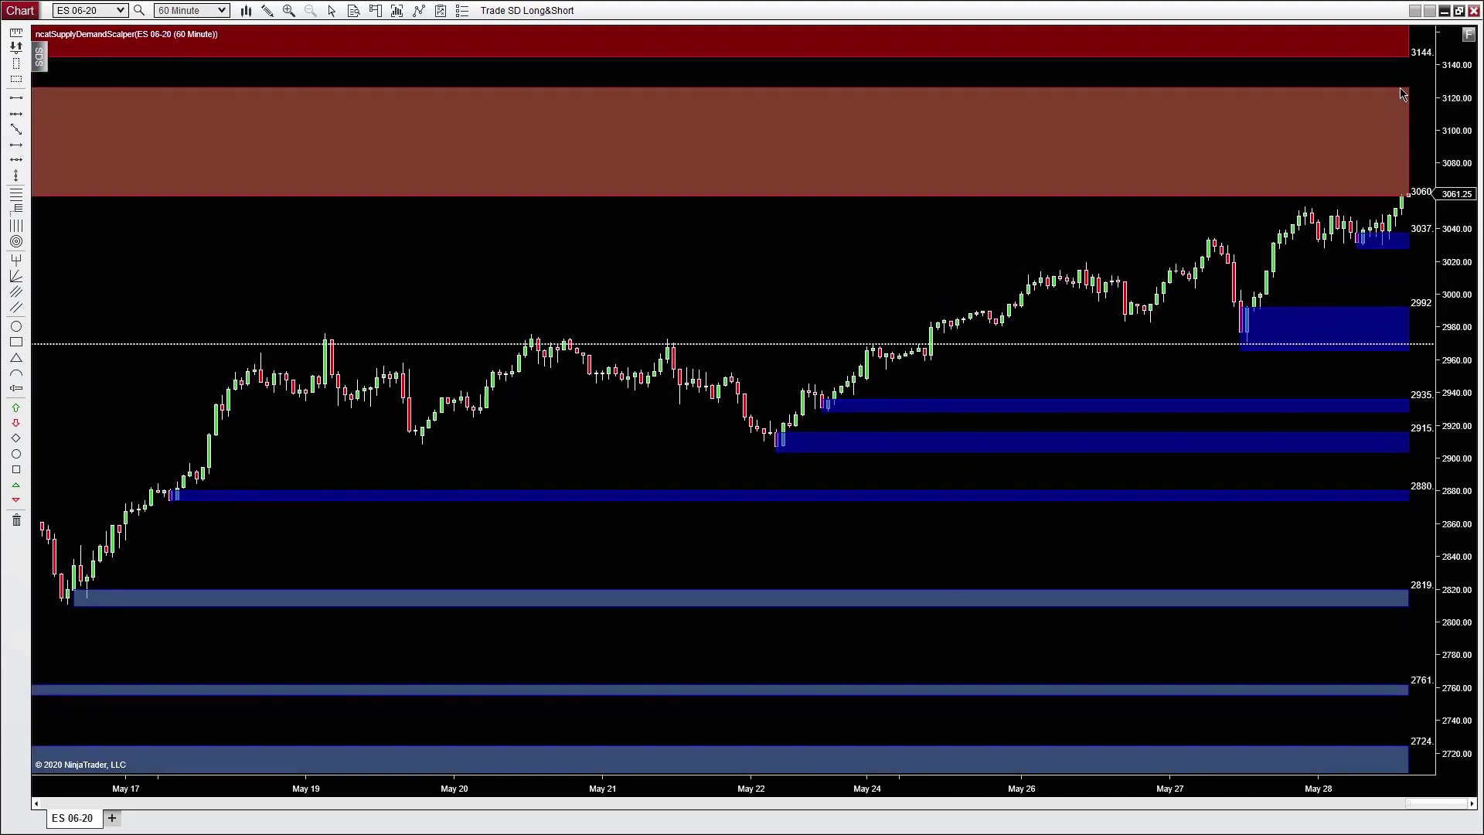
left_click(1469, 34)
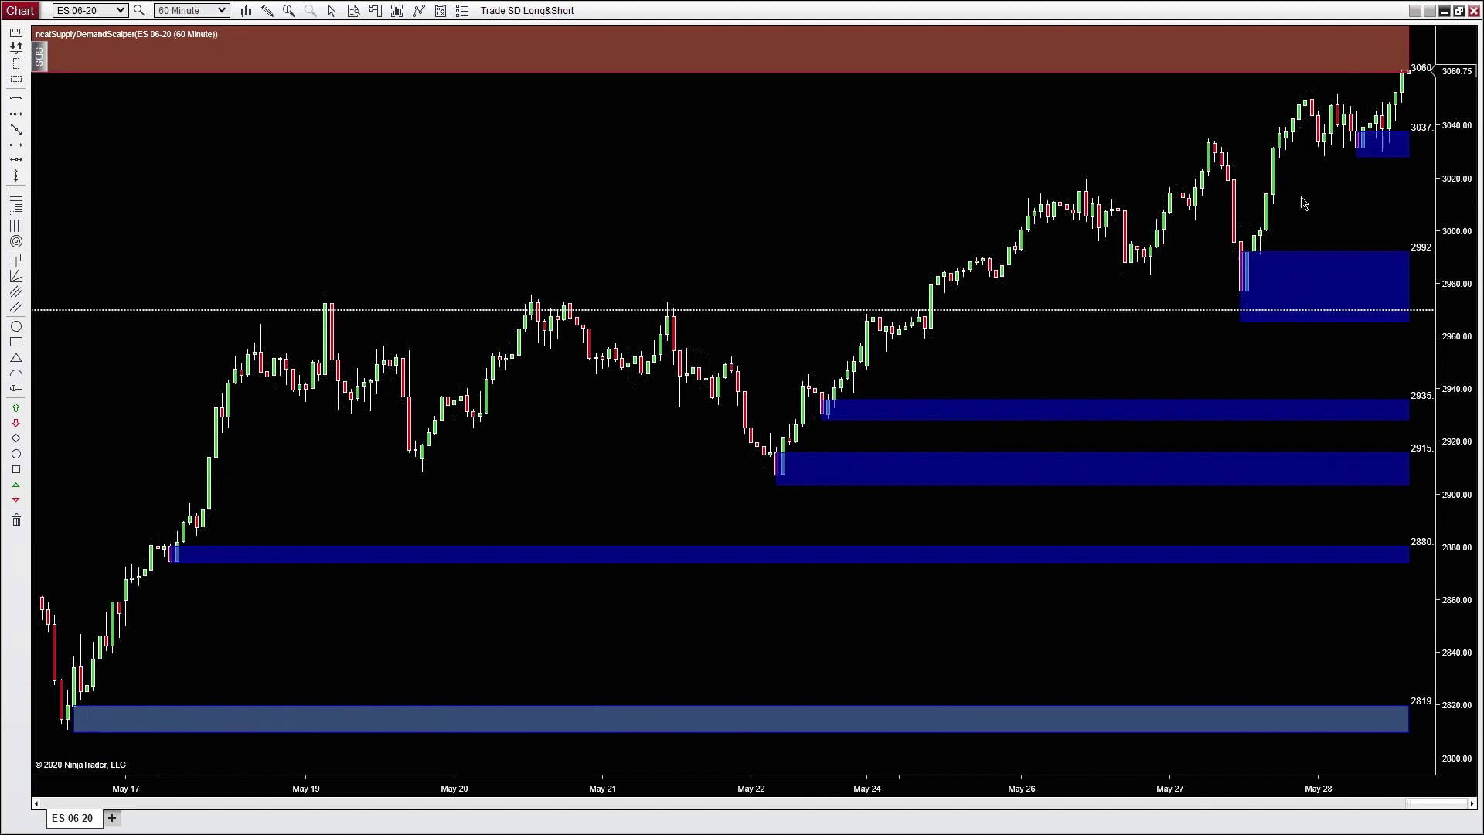
- Switch the chart back to 5-minute bars with 5M
type("5M")
key("Return")
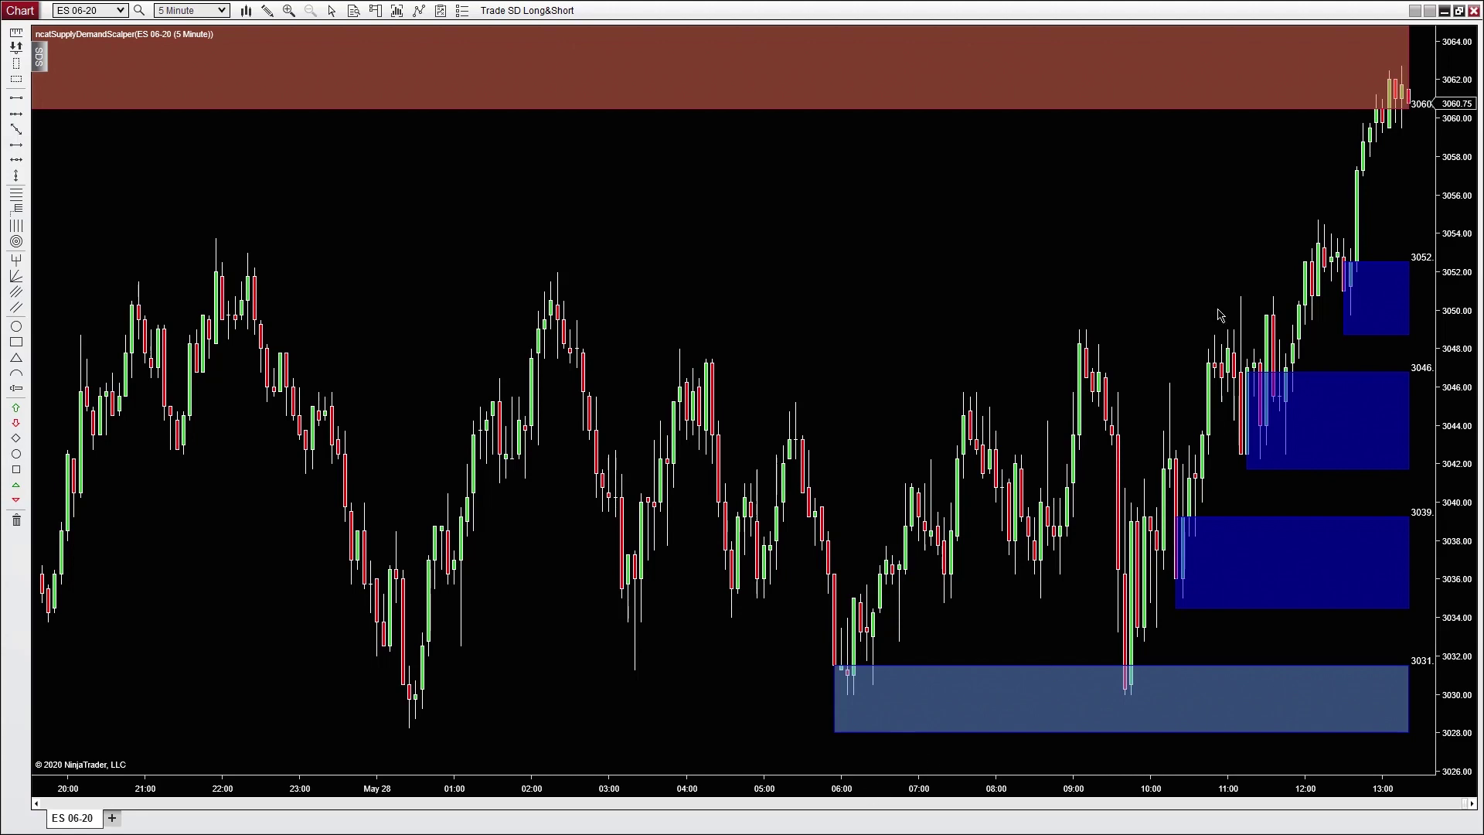
scroll(1192, 259, "down", 1)
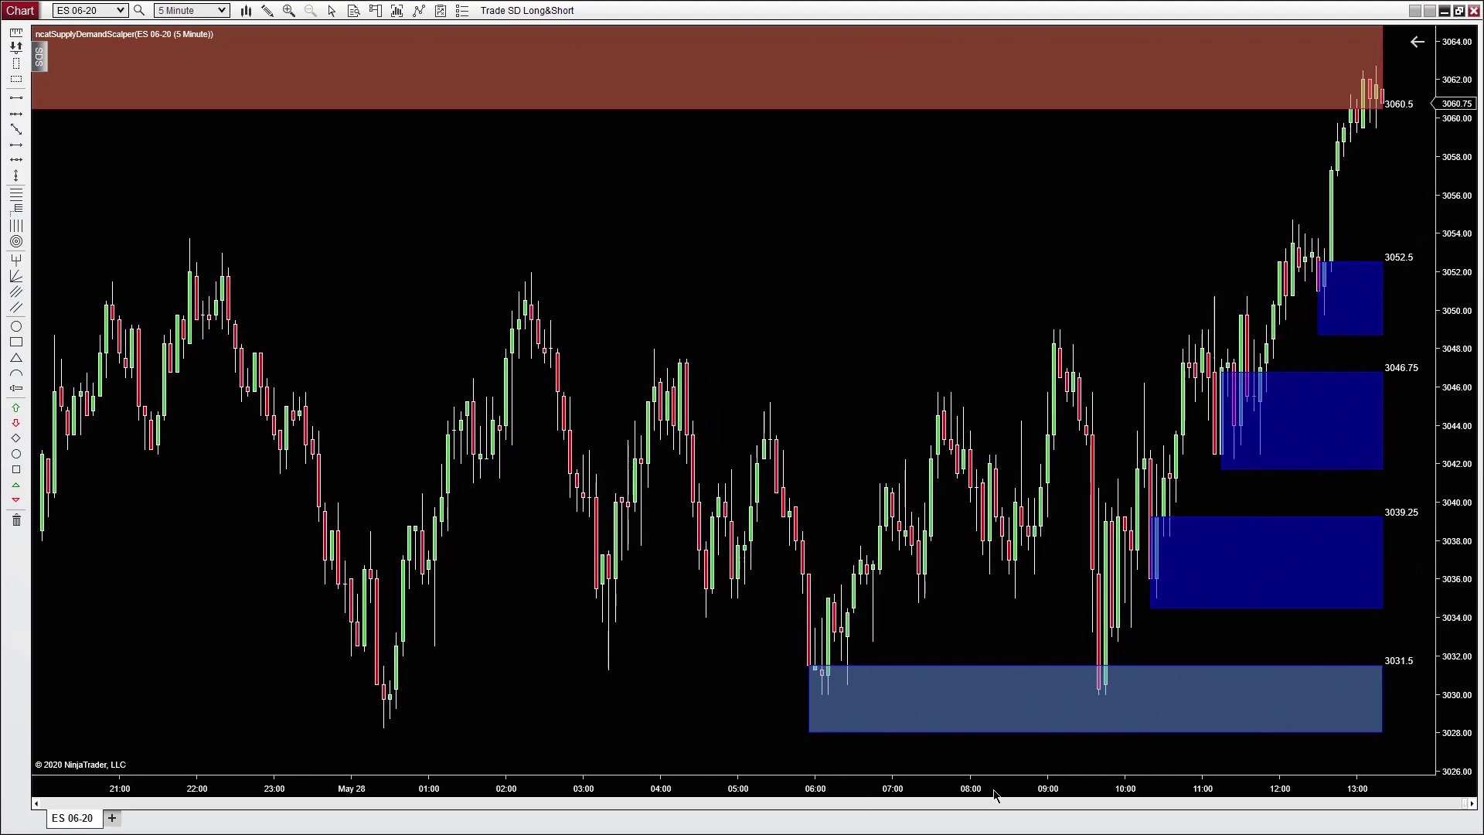
- Adjust bar spacing and pan to focus on the 16:00 to 13:00 hours
left_click_drag(995, 796, 1122, 796)
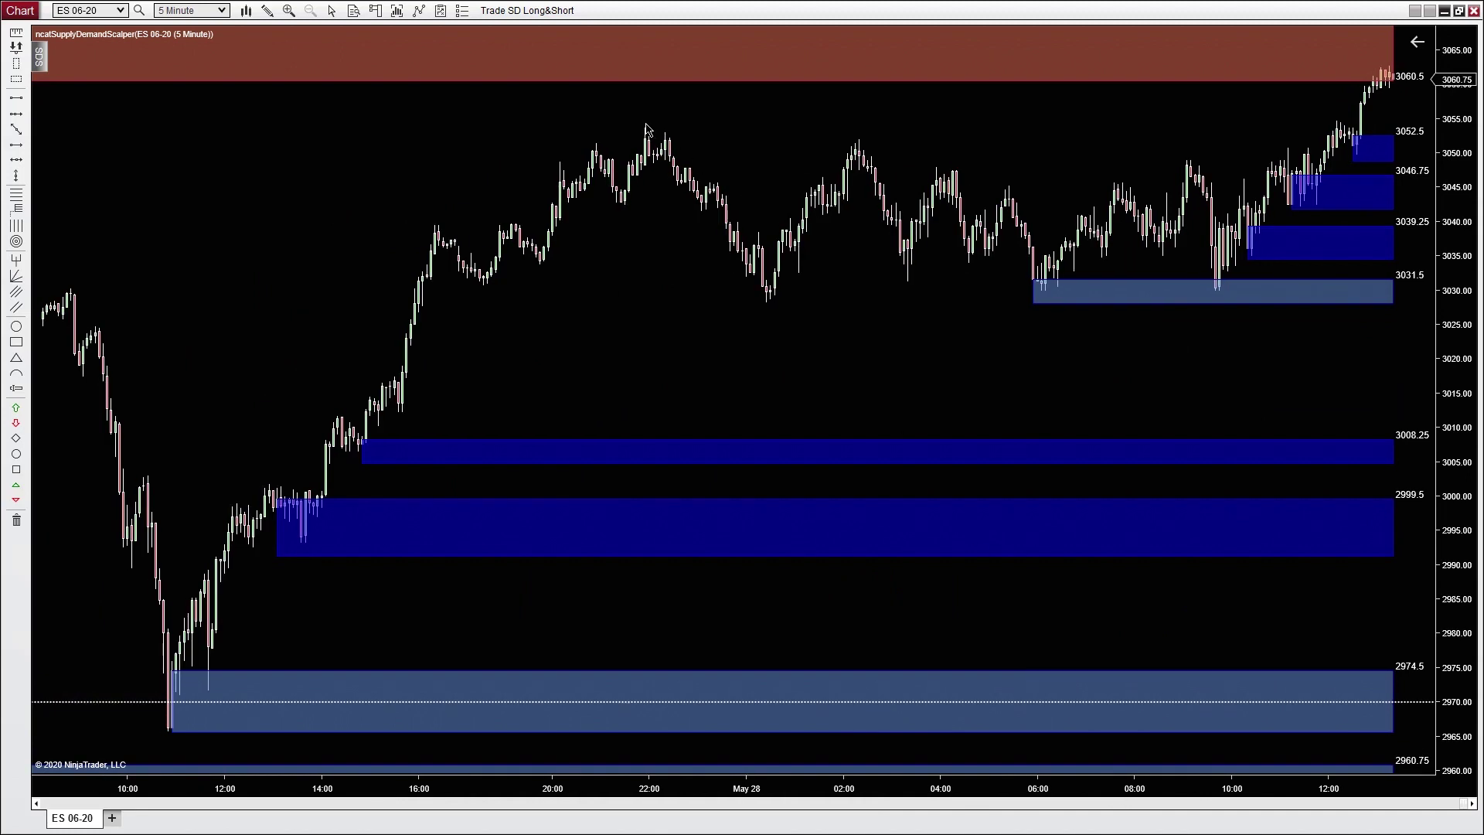
left_click_drag(646, 125, 1392, 125)
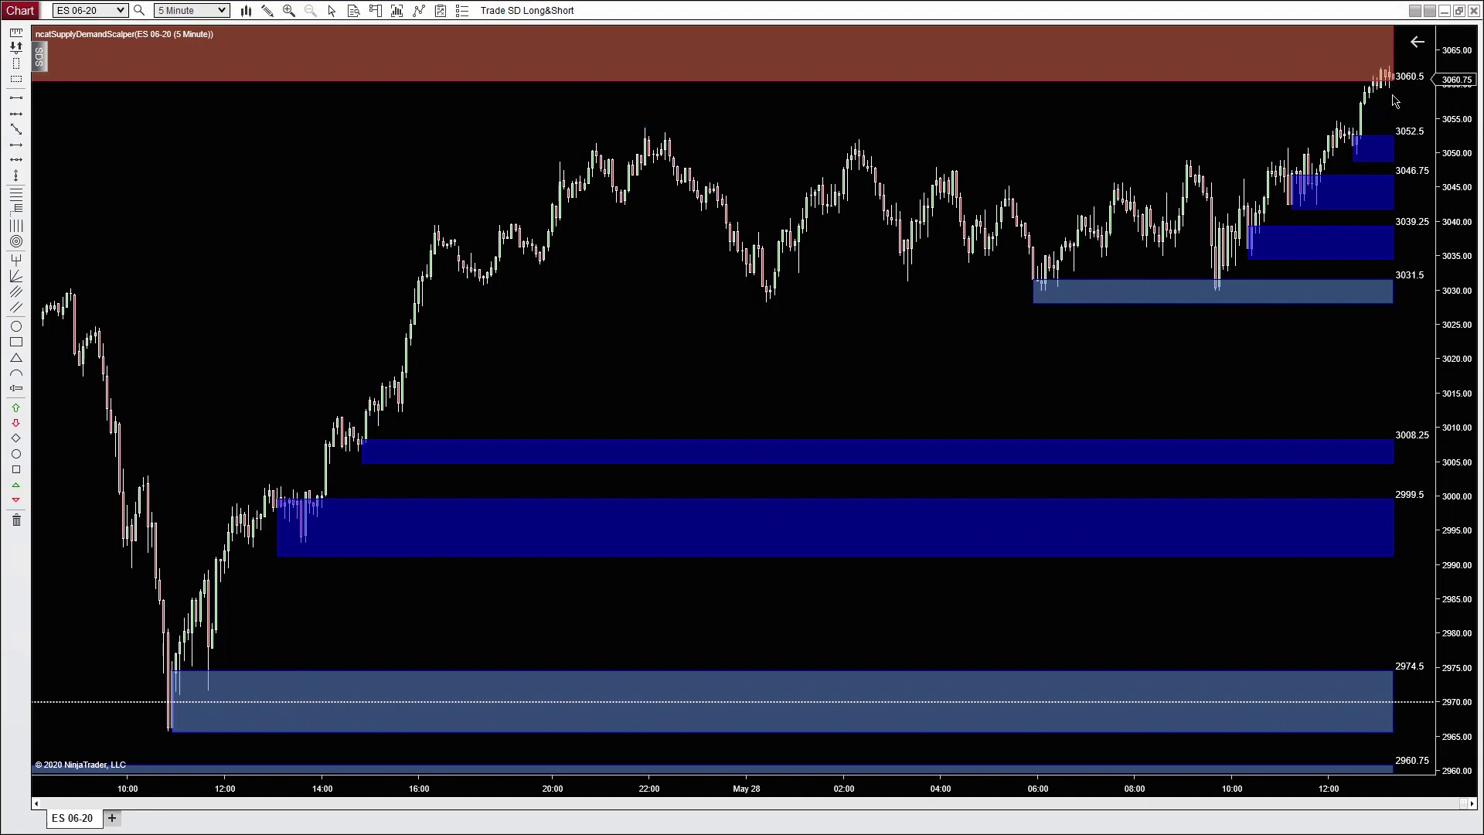
left_click_drag(1392, 85, 1387, 144)
left_click_drag(1226, 782, 1080, 783)
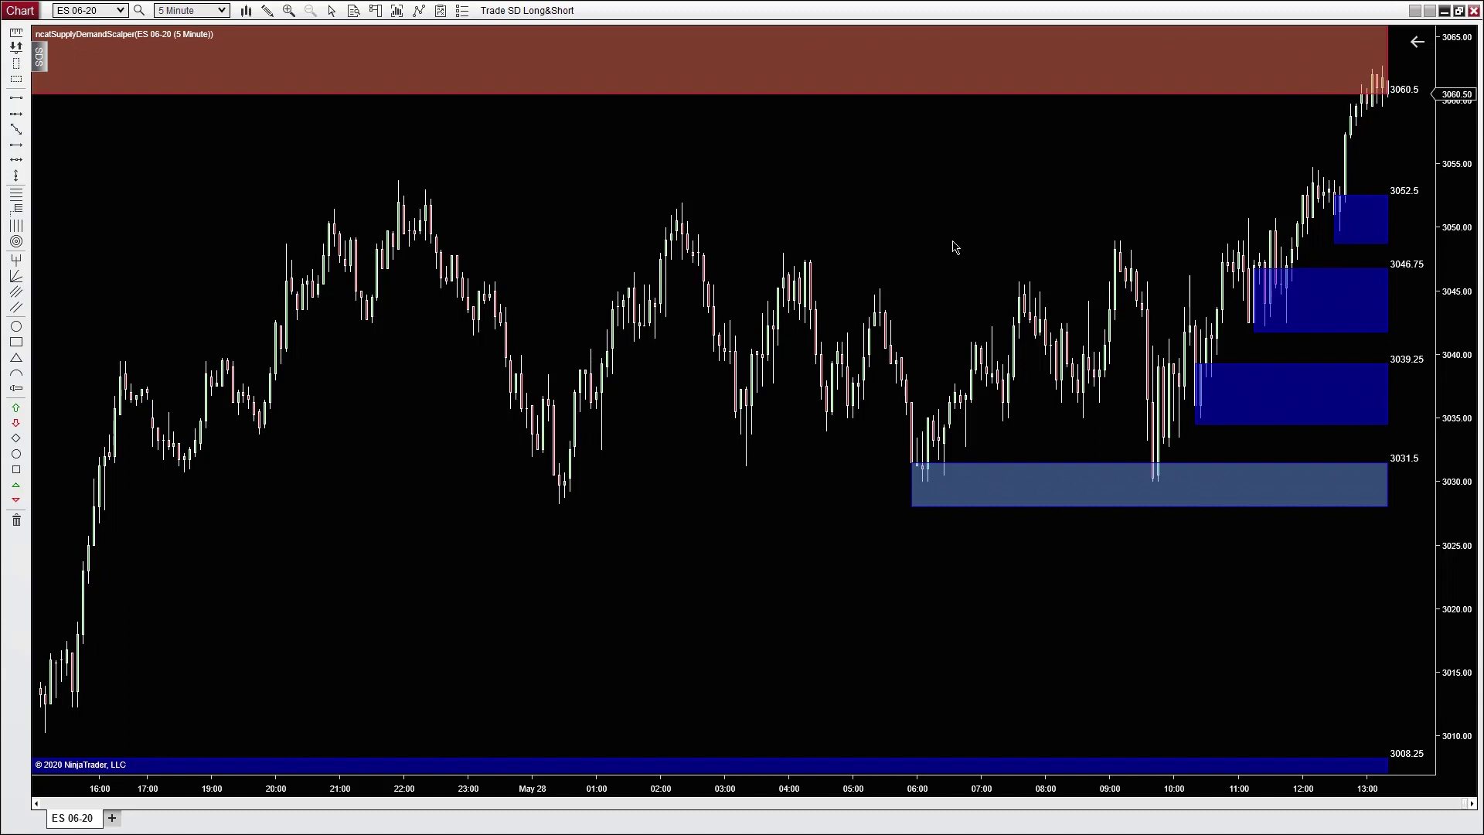
left_click_drag(908, 257, 960, 241)
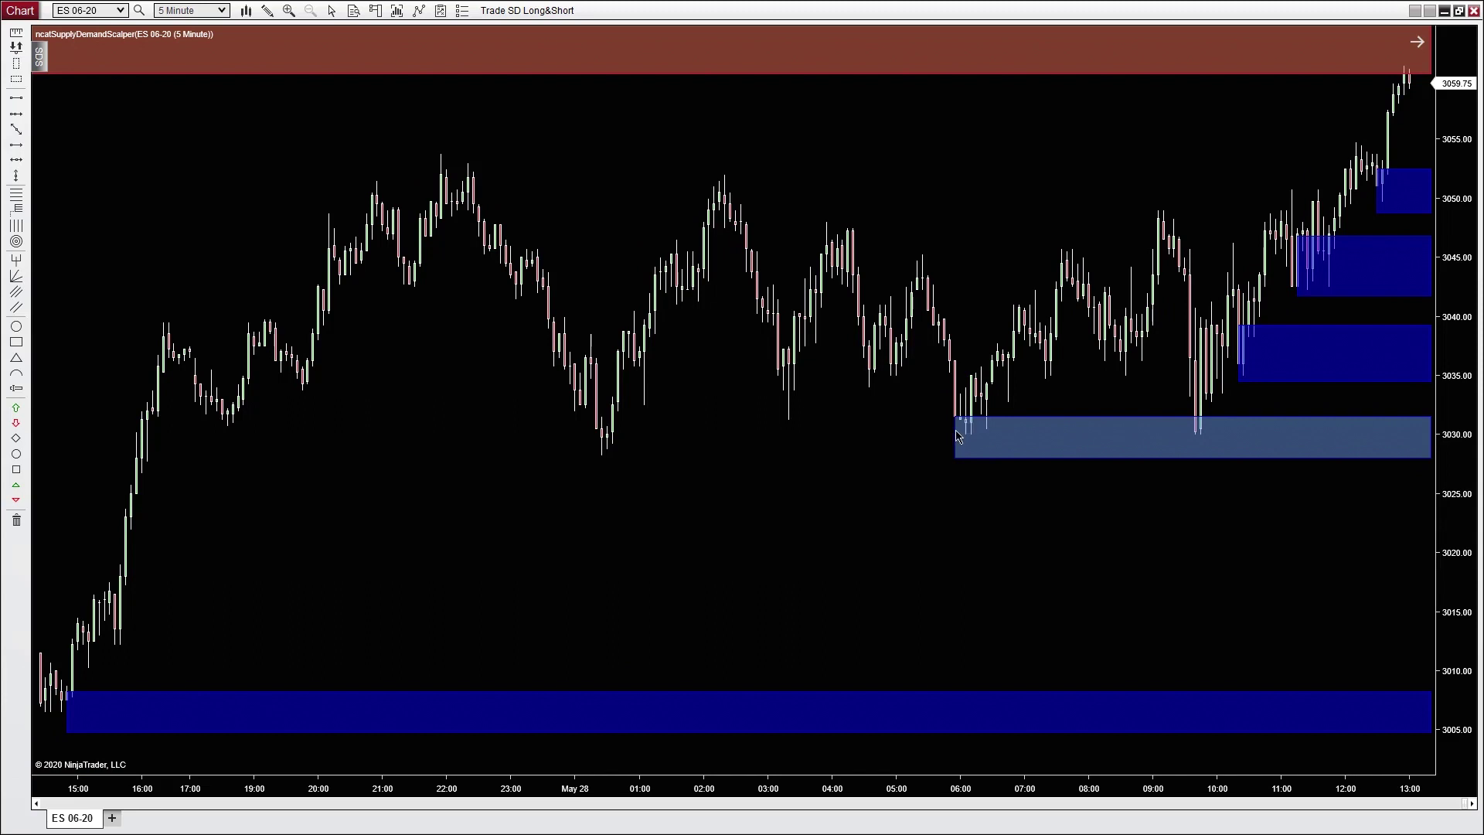
- Pan to the light-blue demand zone near 3030 and box the wick dipping into it
left_click_drag(903, 448, 936, 448)
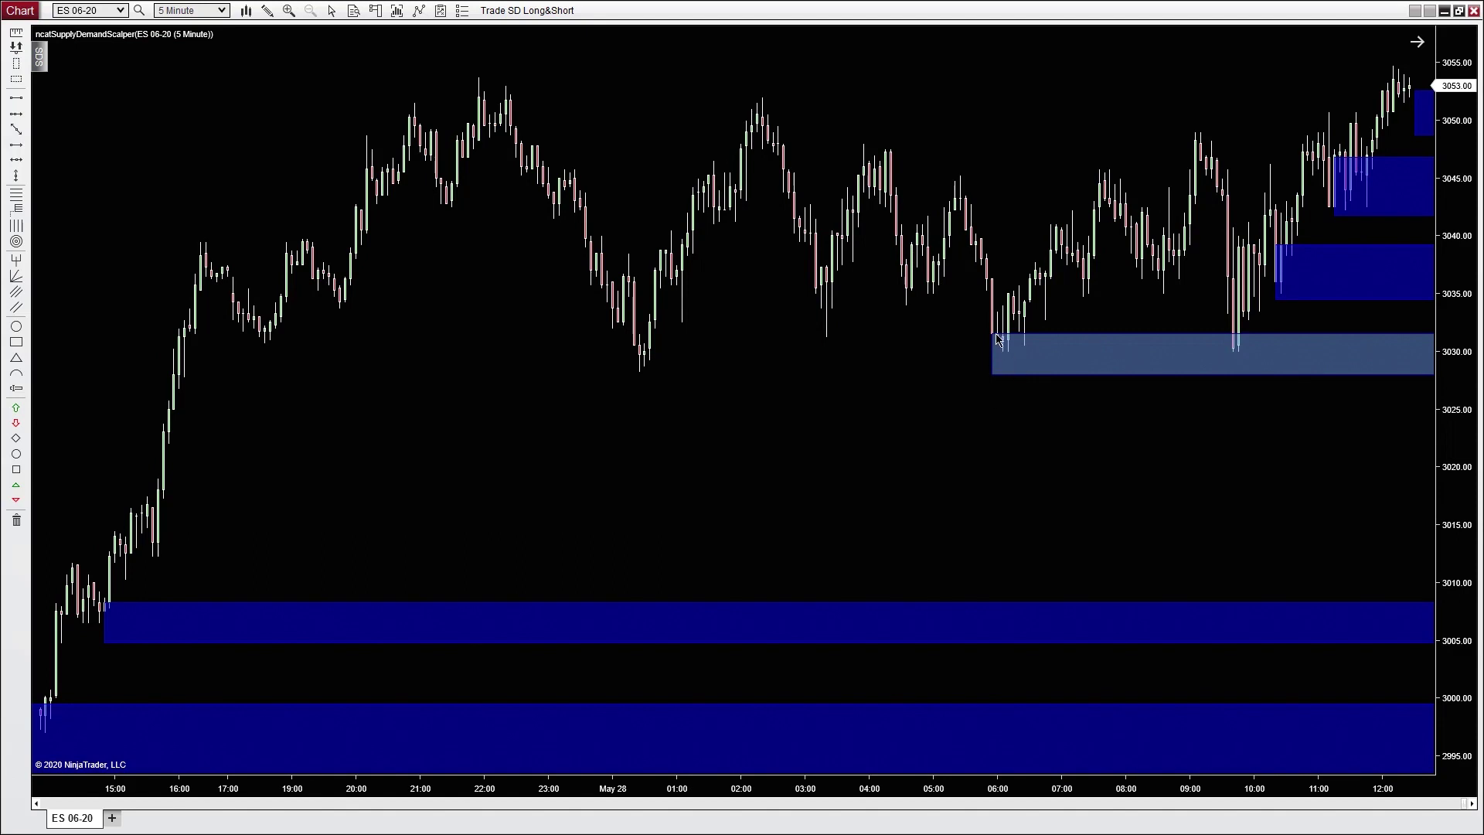
left_click_drag(1205, 456, 1146, 464)
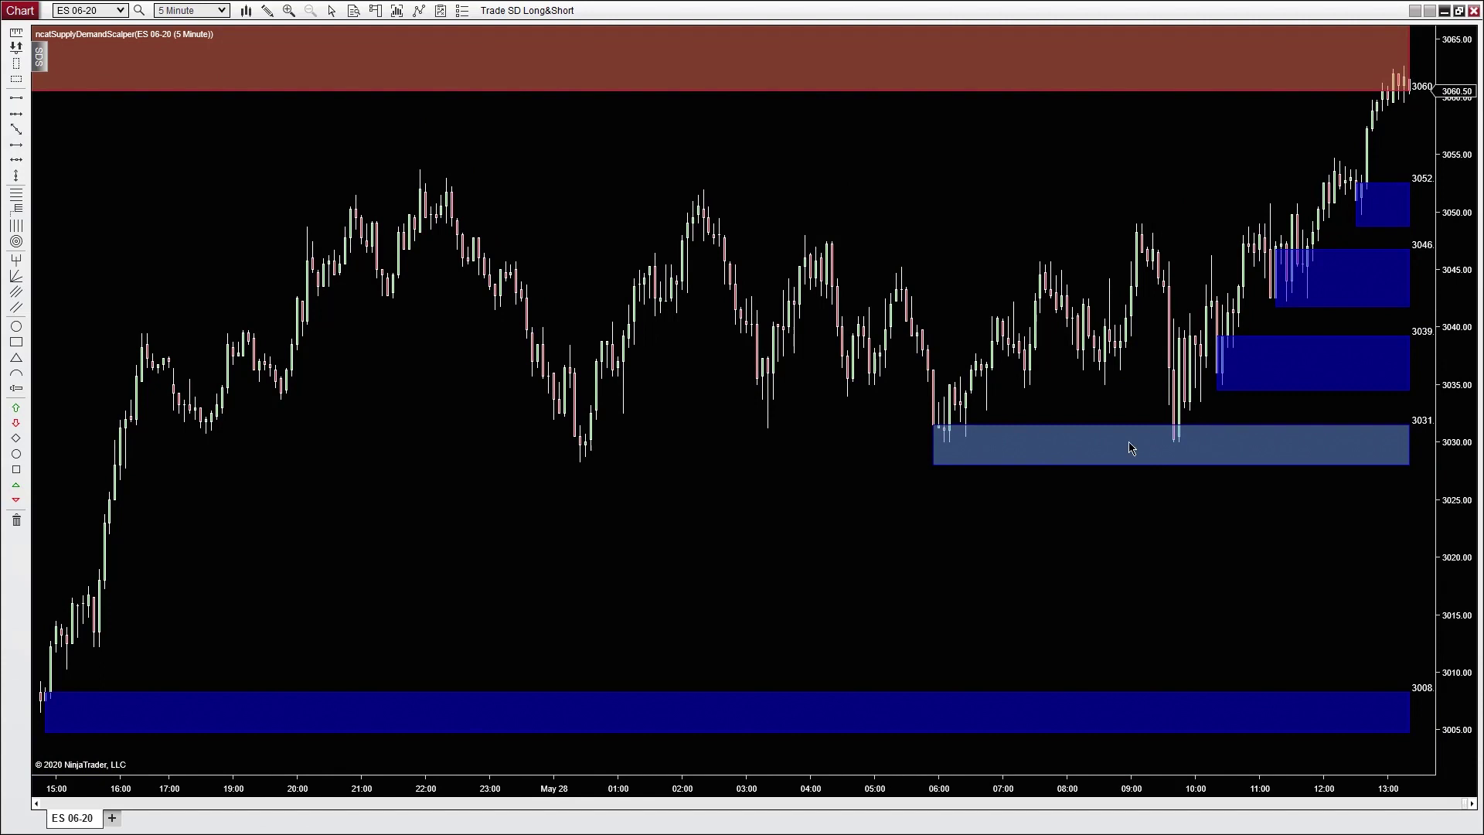
left_click_drag(983, 523, 1026, 430)
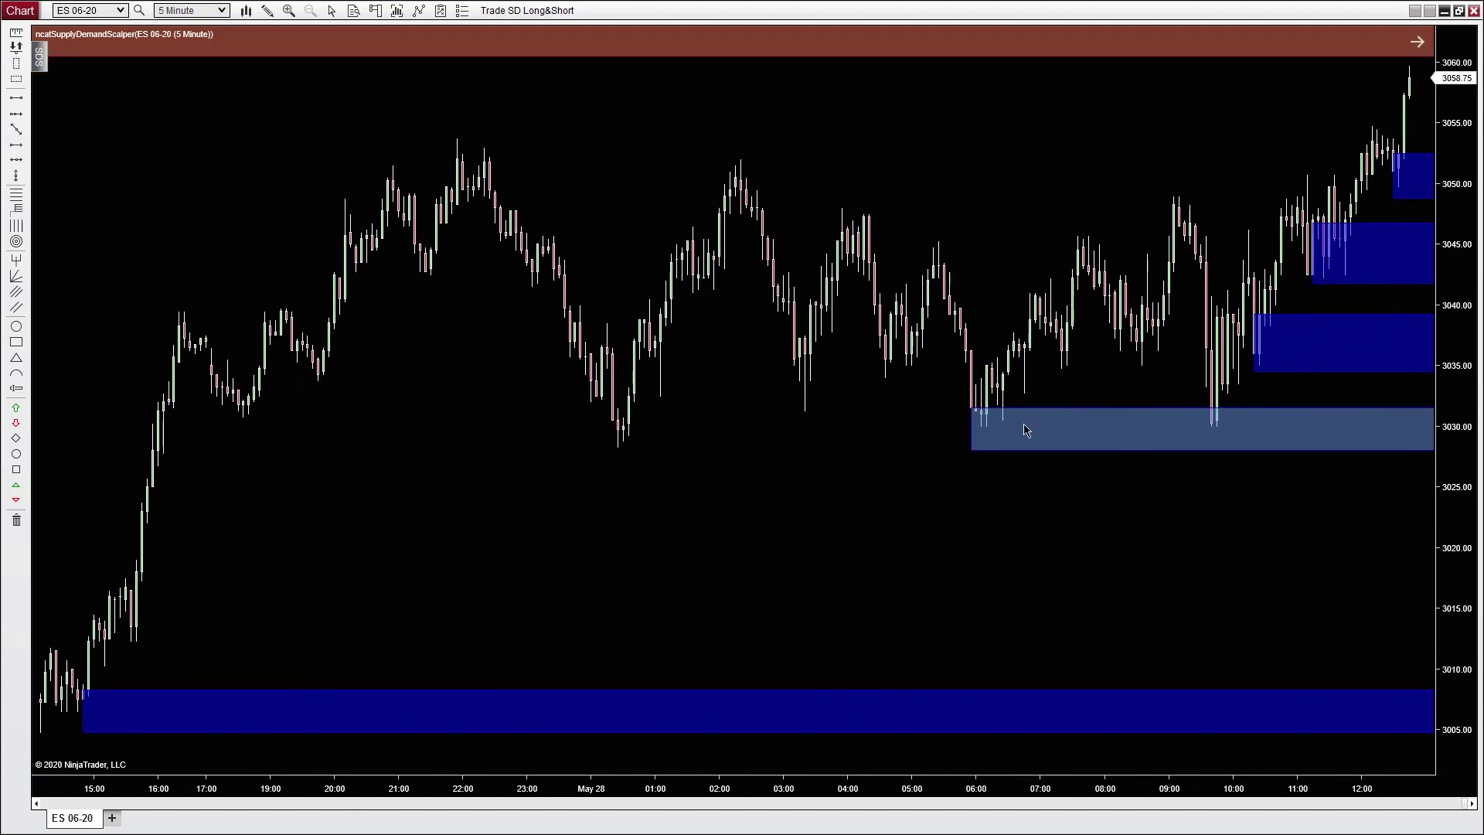
left_click_drag(1198, 394, 1247, 459)
- Finish boxing the 06:00 and later zone touches, remove both boxes, and pan back to earlier bars
left_click(1247, 458)
left_click_drag(952, 395, 1031, 449)
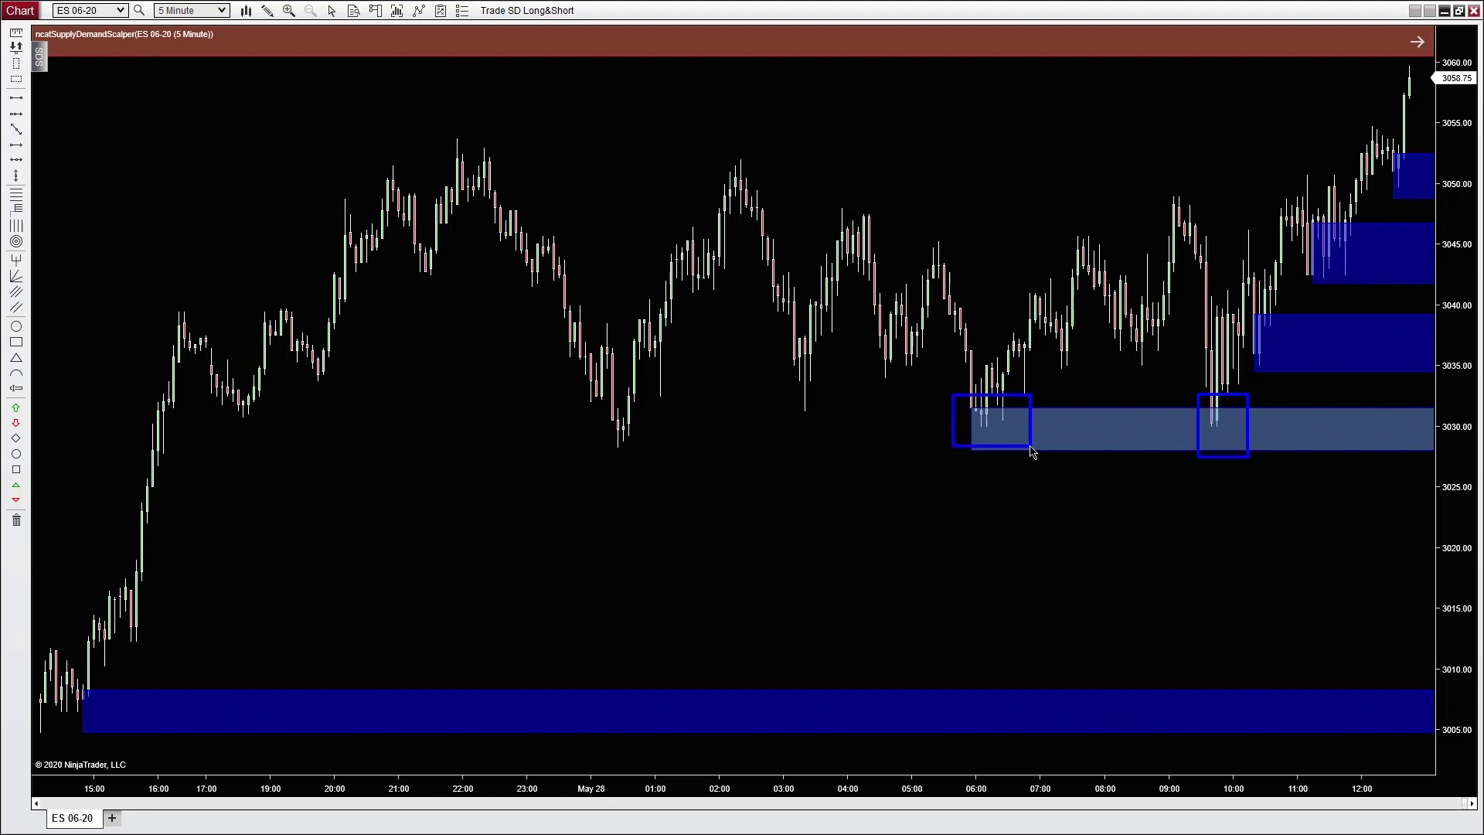
key("Escape")
left_click_drag(945, 510, 1375, 507)
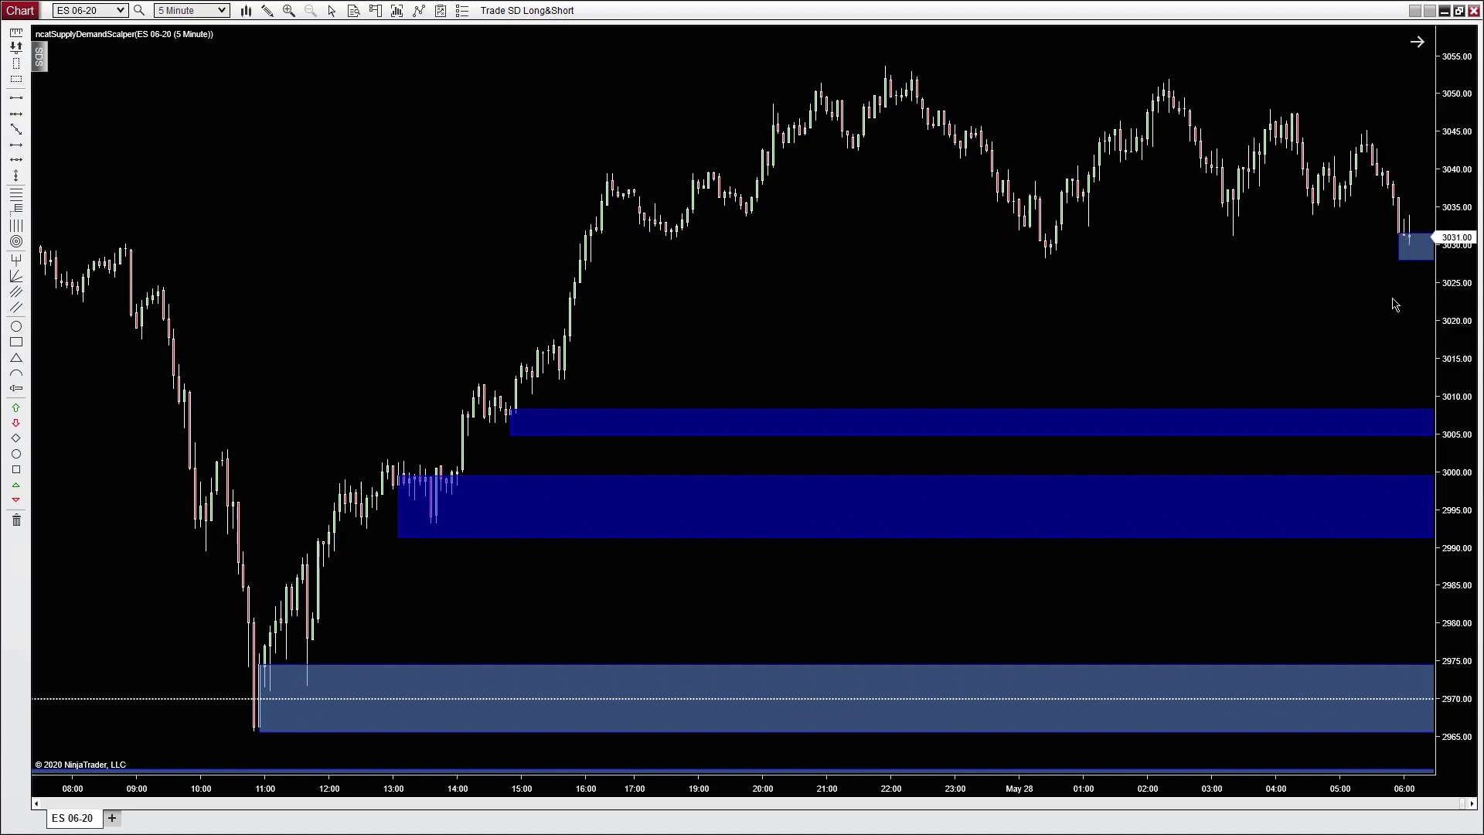
left_click(1410, 231)
left_click(1425, 202)
left_click(1424, 230)
key("ctrl+z")
left_click(1409, 232)
left_click(1429, 191)
left_click(1426, 229)
key("ctrl+z")
key("ctrl+z")
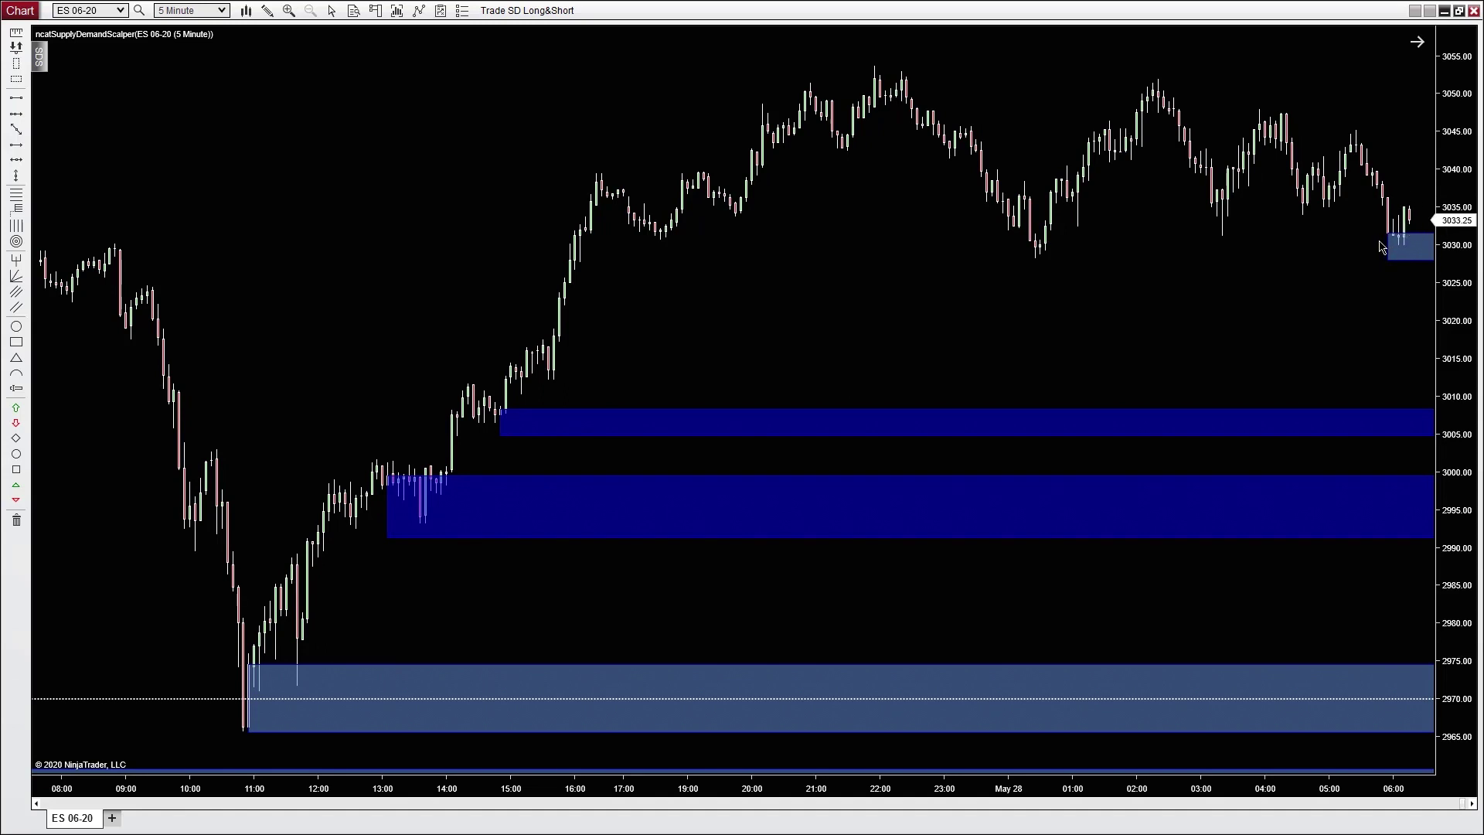
left_click(1426, 240)
- Nudge the 5-minute chart to reveal bars after the 06:00 touch of the 3030 zone
left_click(1436, 267)
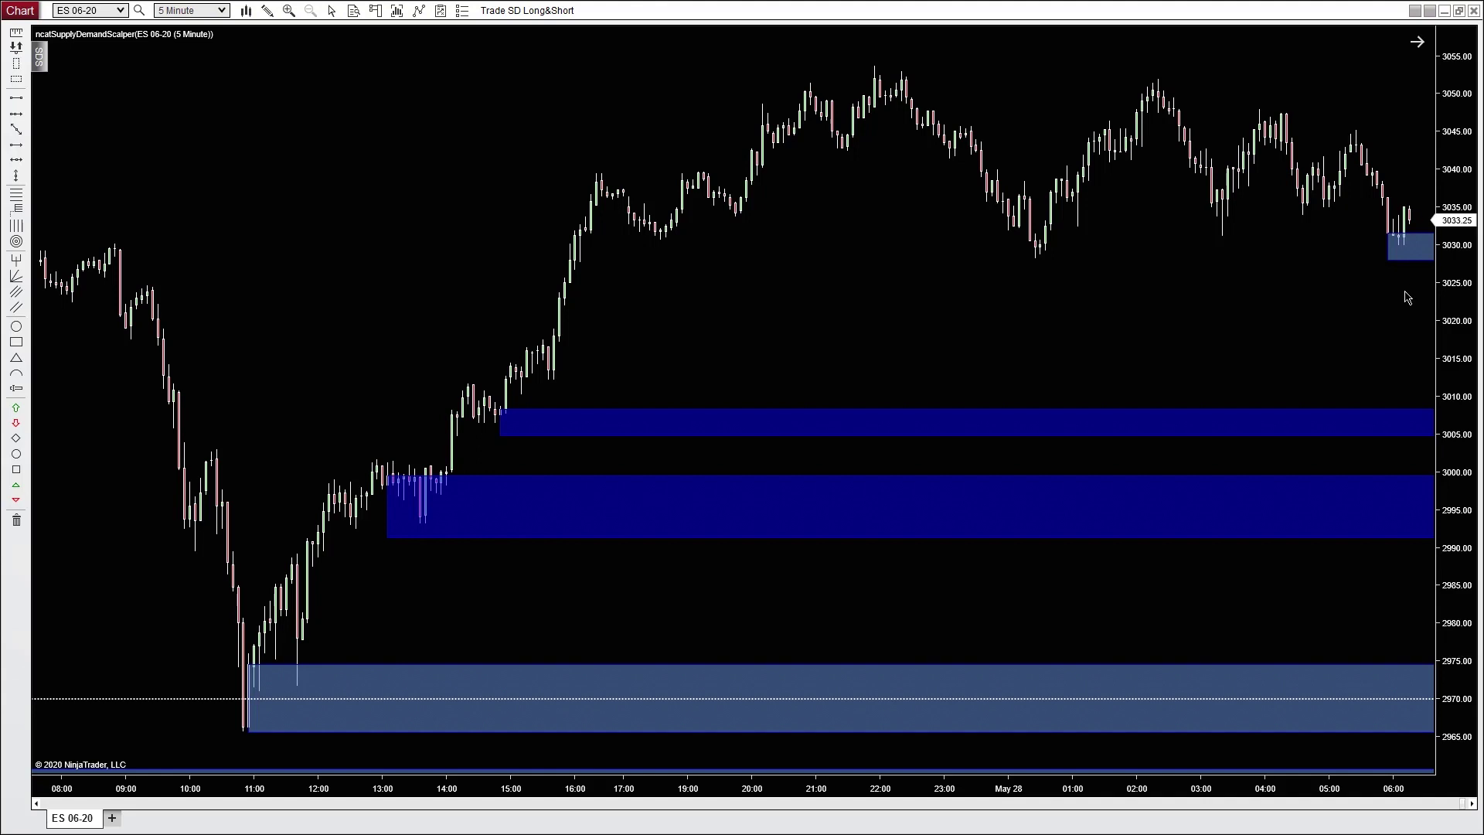
left_click(1366, 337)
left_click_drag(1365, 337, 1360, 337)
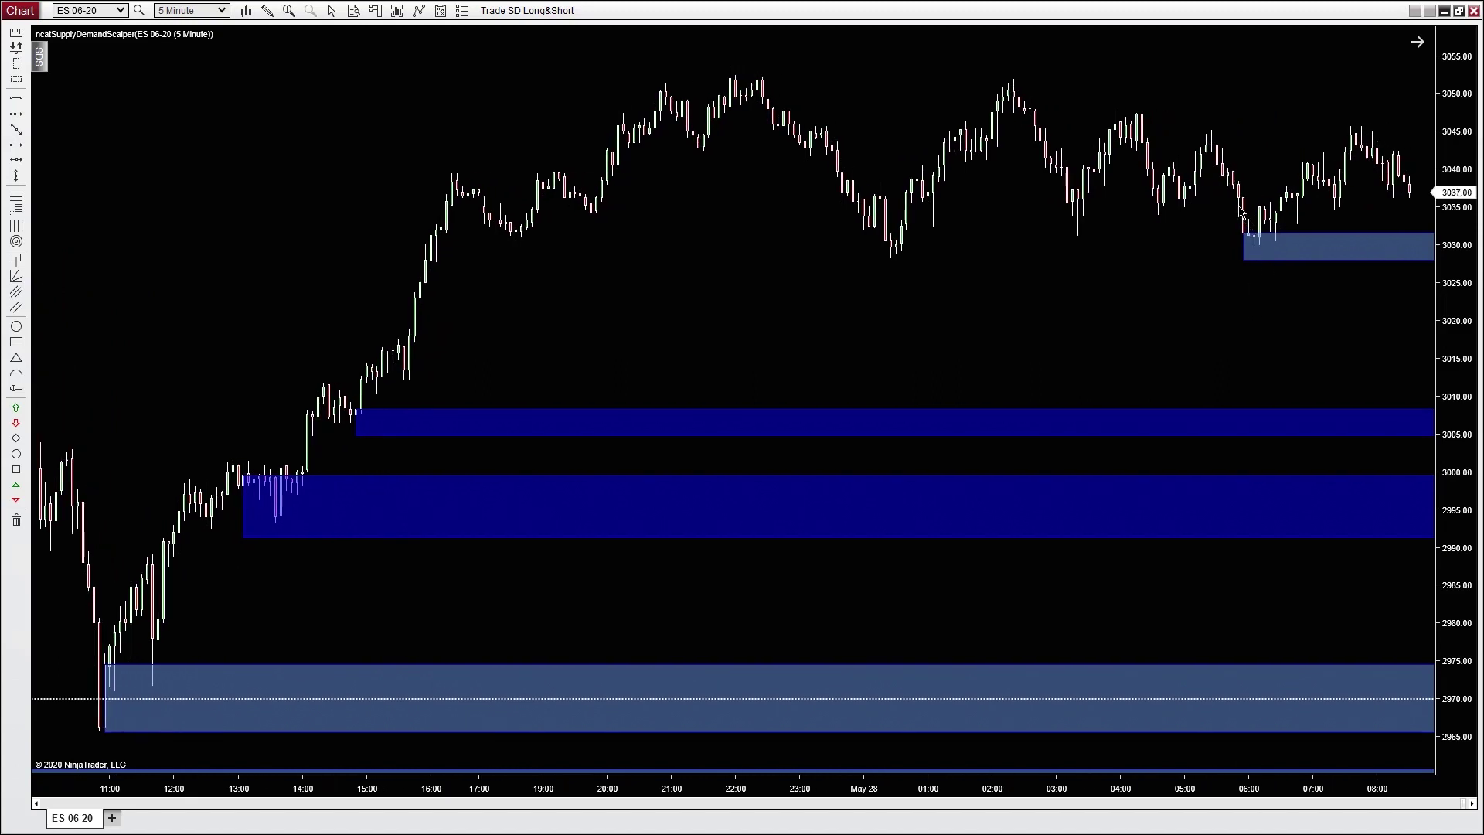
- Draw a Risk Reward setup from the 06:00 zone touch and set its Y value display to Ticks
left_click_drag(1236, 315, 1388, 296)
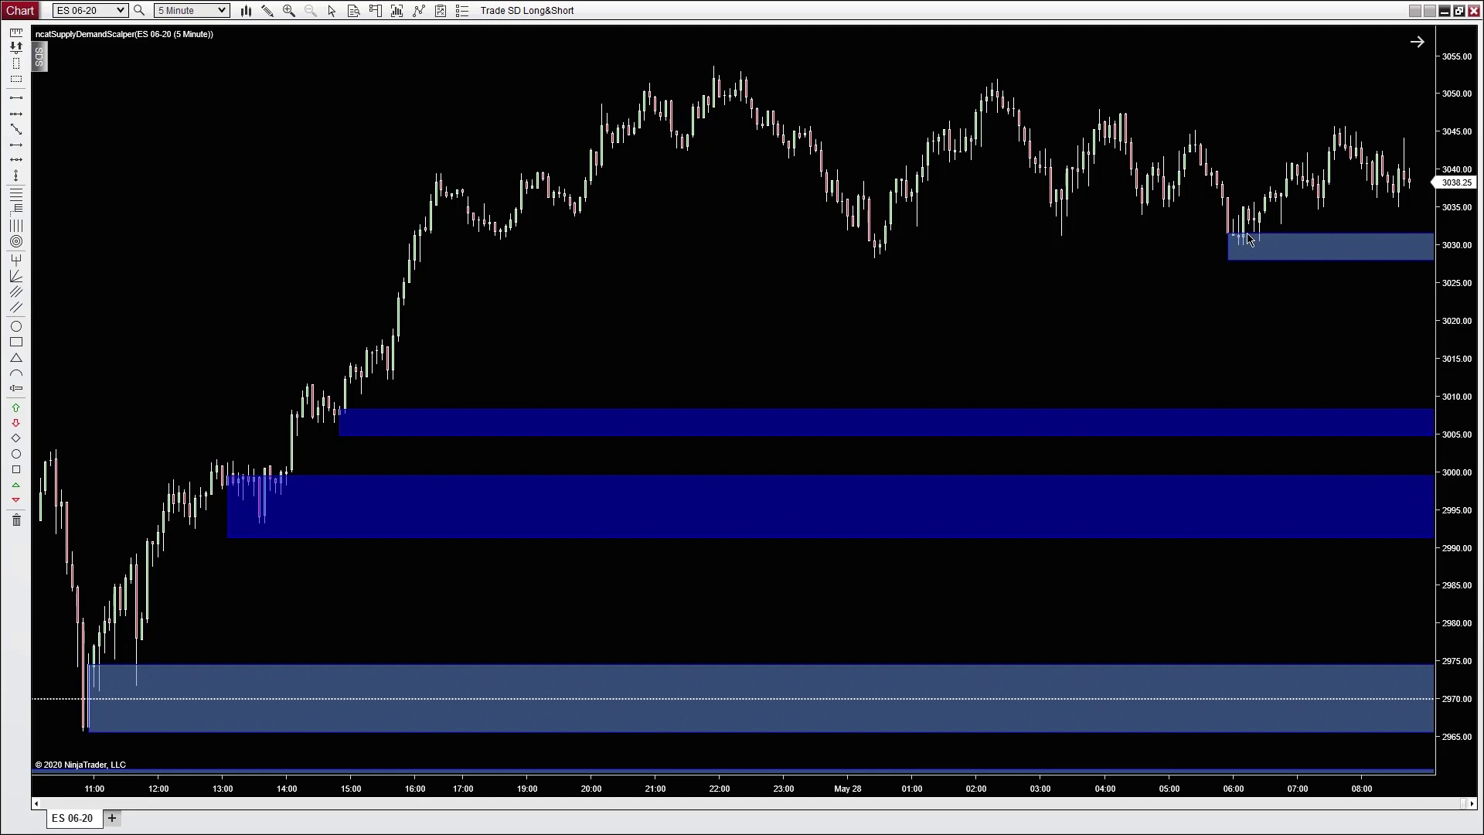
left_click_drag(1257, 240, 1302, 255)
double_click(1275, 244)
left_click(871, 441)
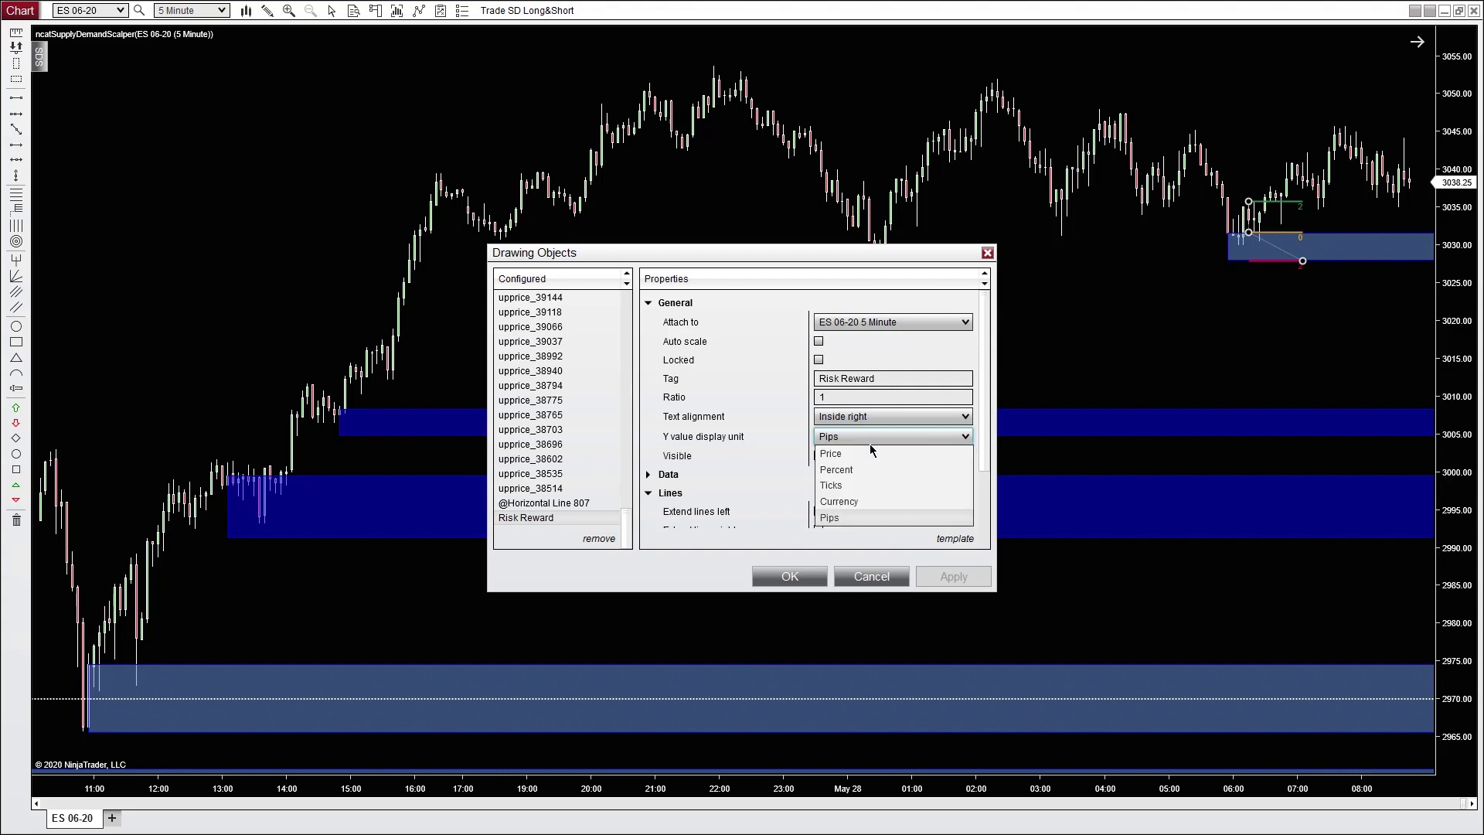
left_click(858, 486)
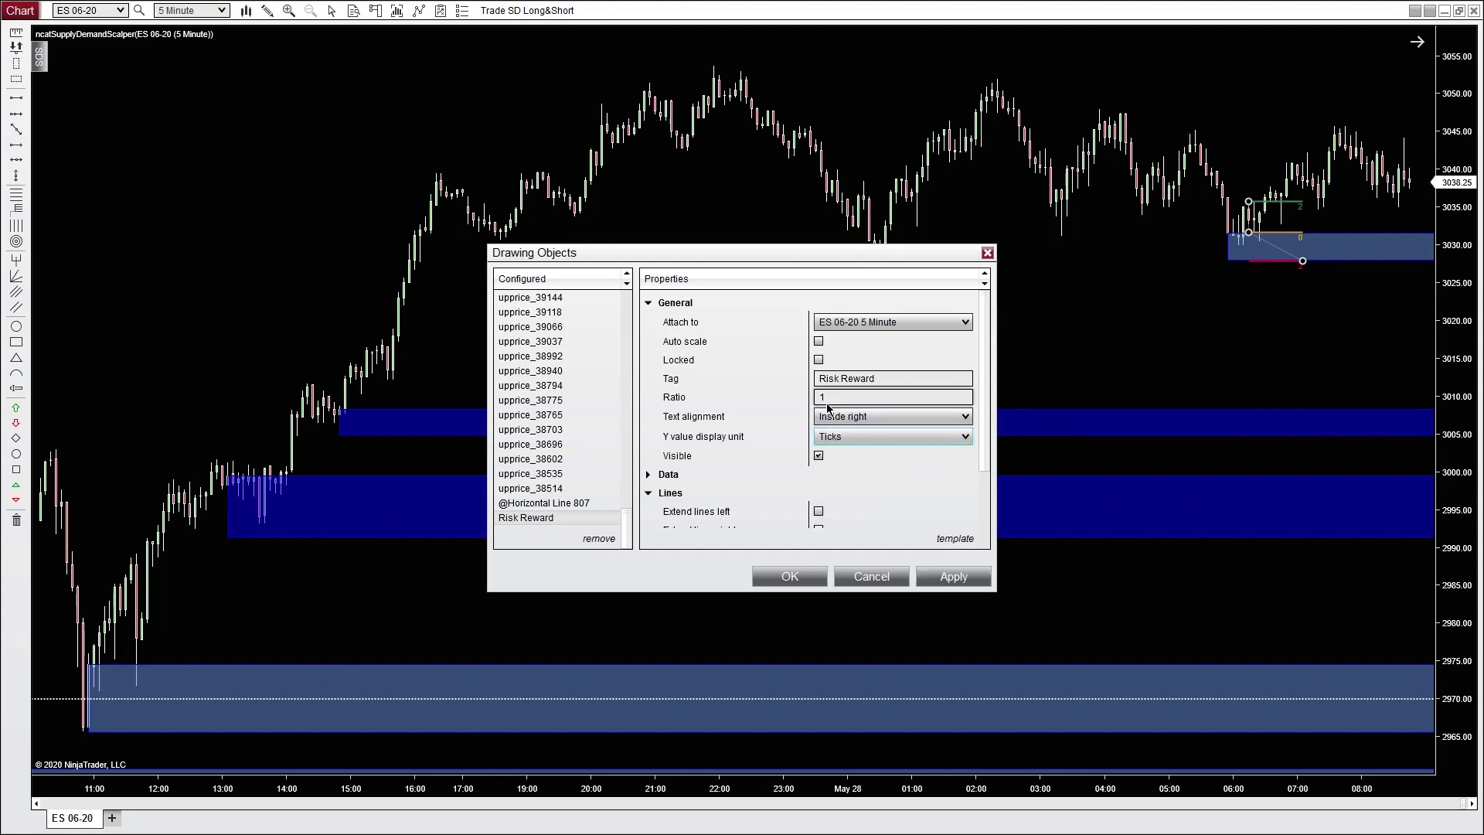
left_click(790, 576)
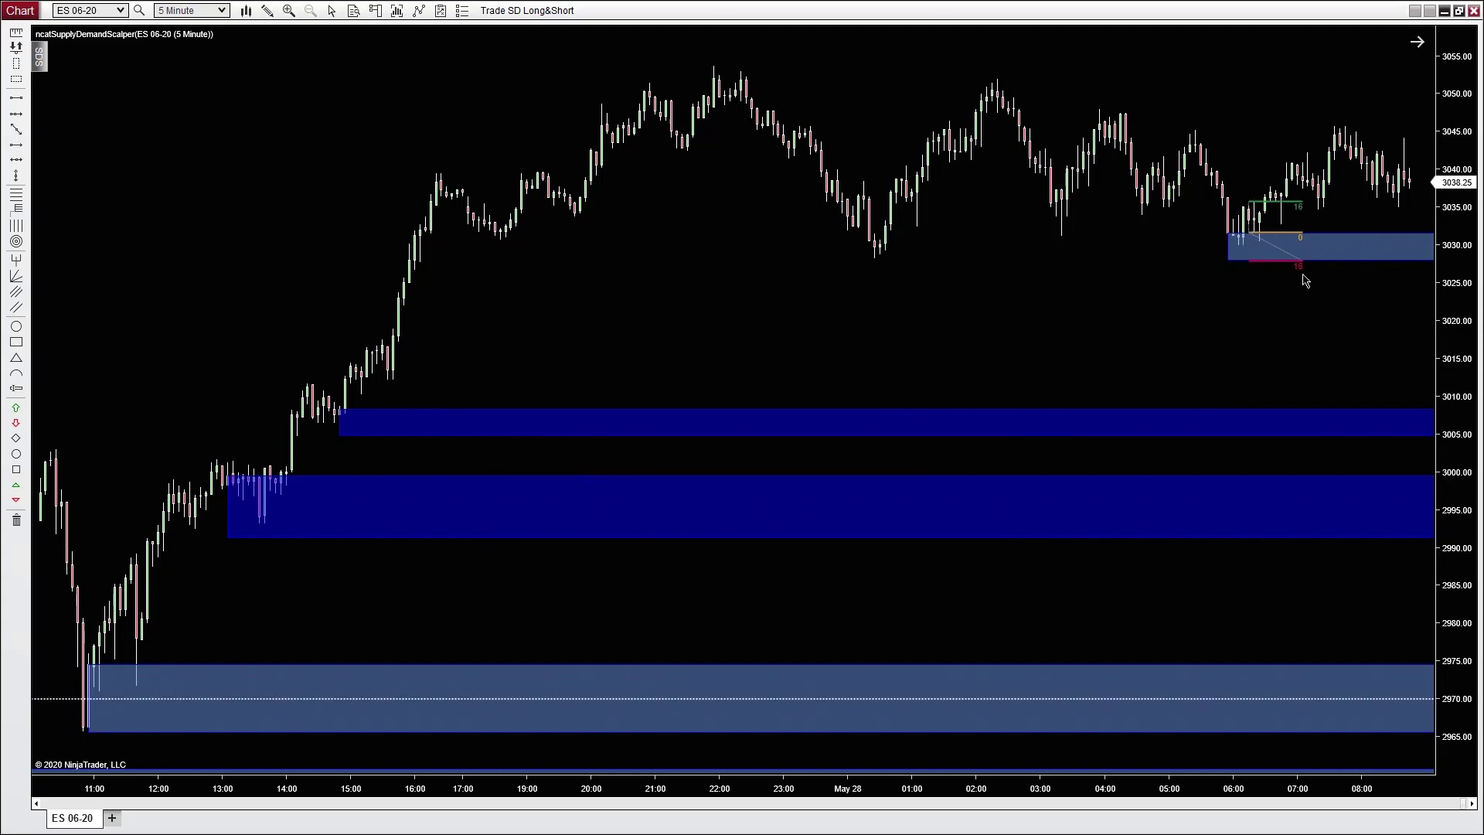